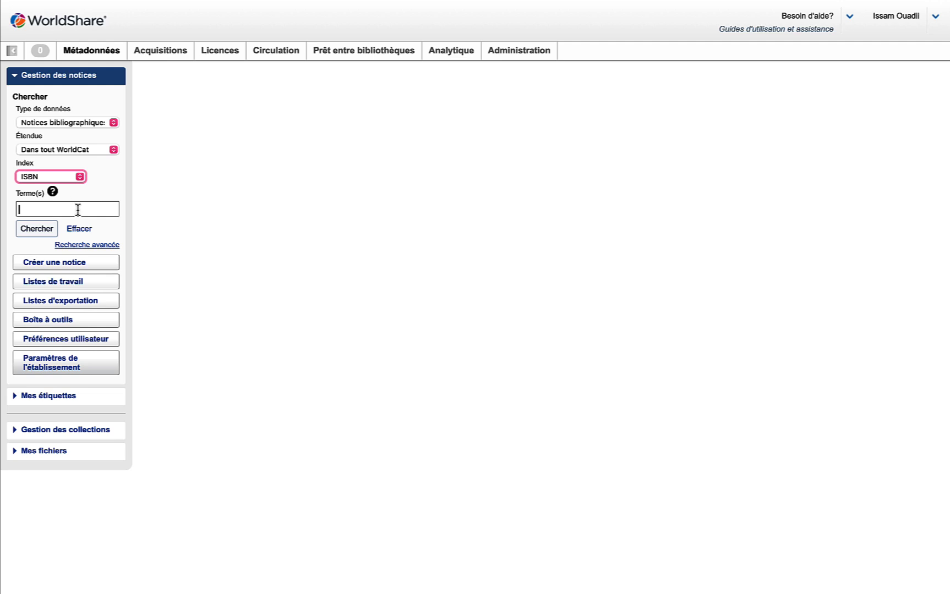
{"action": "left_click", "coordinate": [77, 210]}
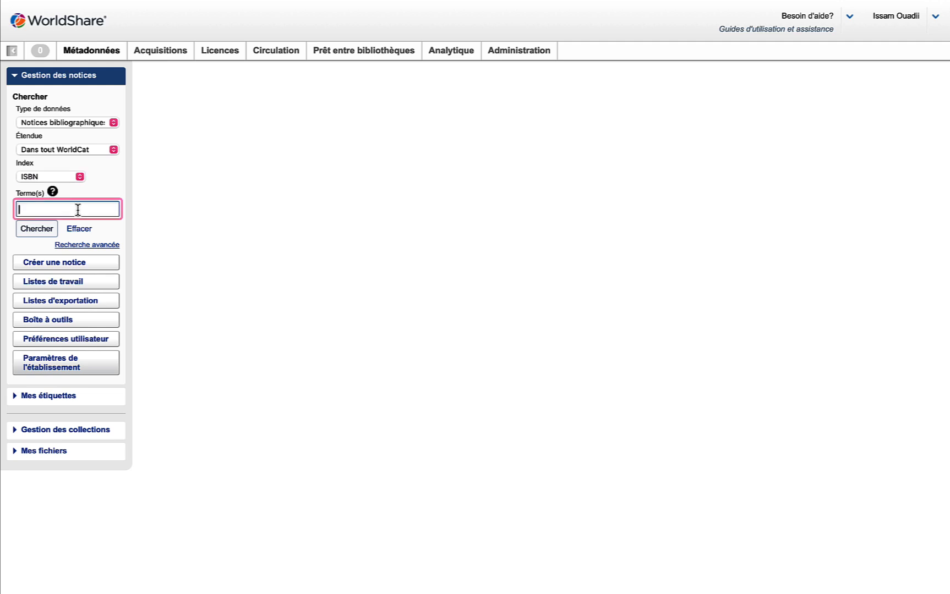
{"action": "key", "text": "ctrl+v"}
{"action": "left_click", "coordinate": [42, 230]}
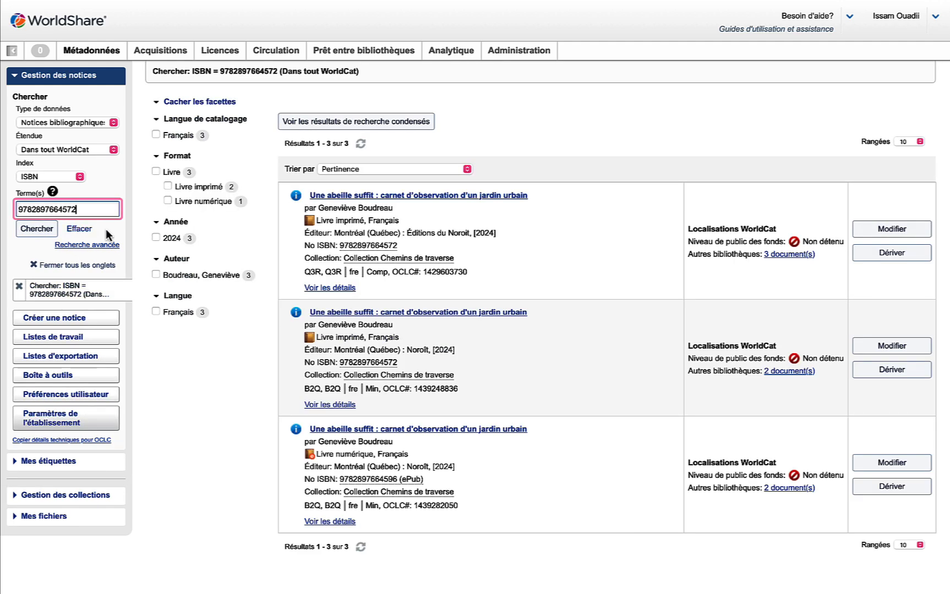
{"action": "left_click", "coordinate": [206, 367]}
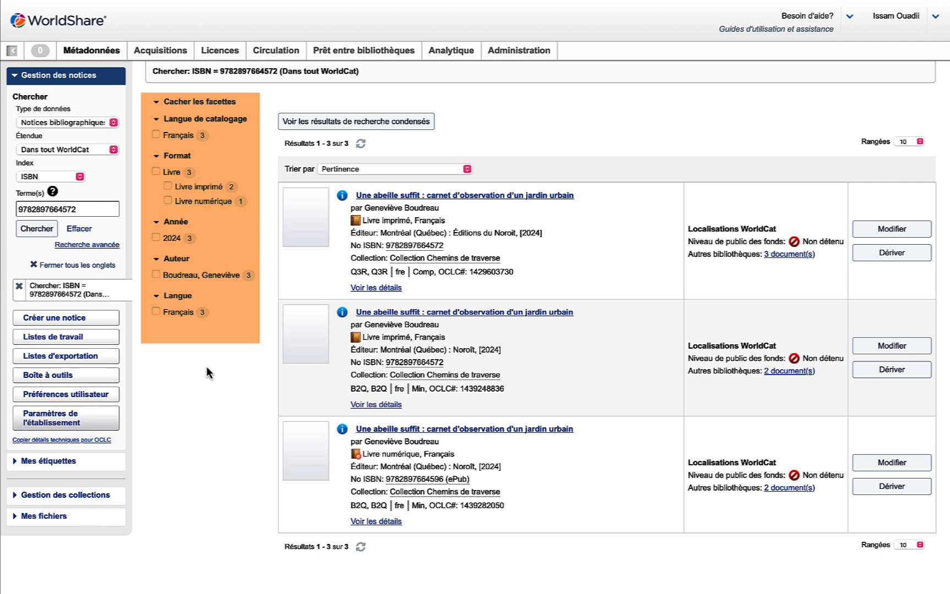
{"action": "left_click", "coordinate": [167, 186]}
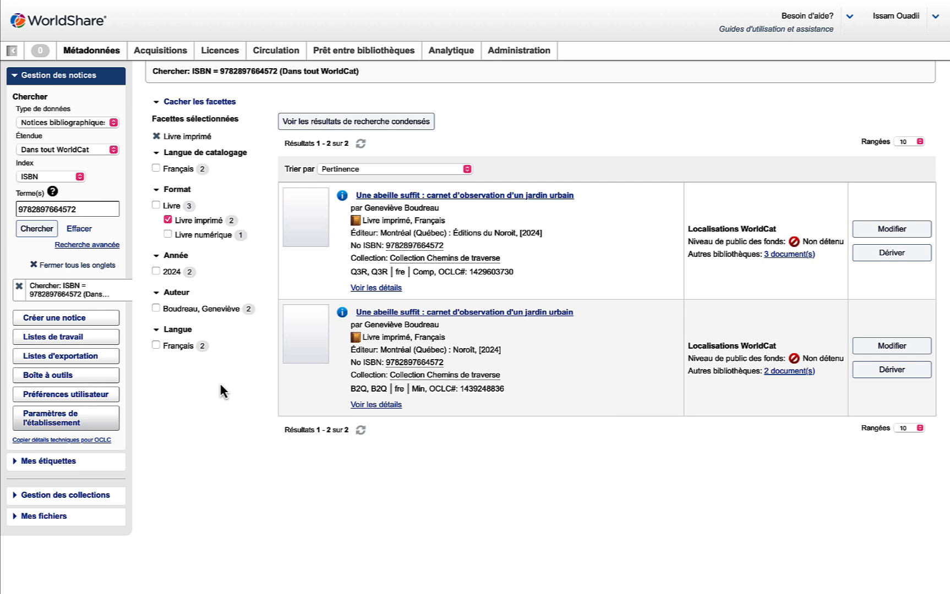
{"action": "mouse_move", "coordinate": [341, 315]}
{"action": "left_click", "coordinate": [488, 312]}
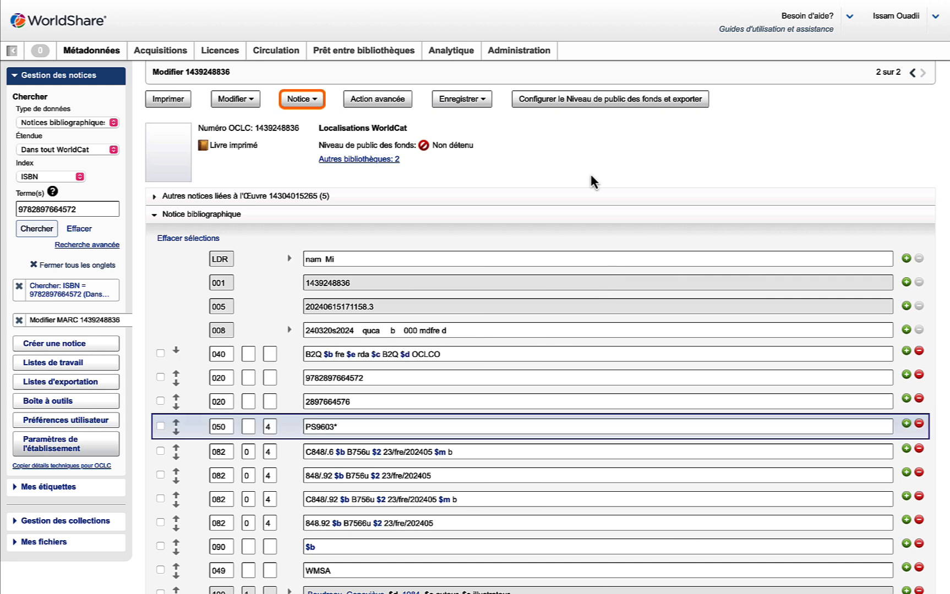
{"action": "left_click", "coordinate": [325, 101]}
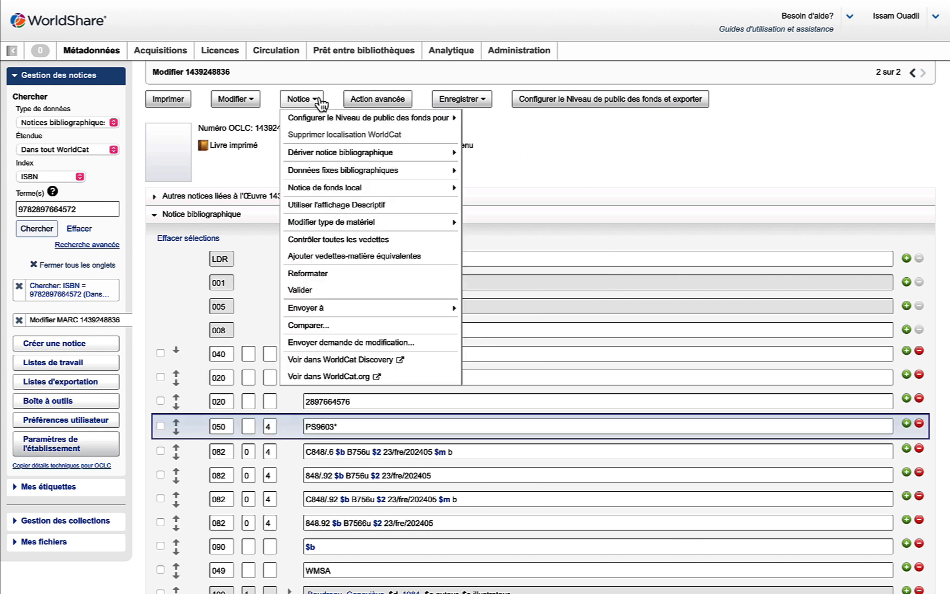
{"action": "mouse_move", "coordinate": [331, 189]}
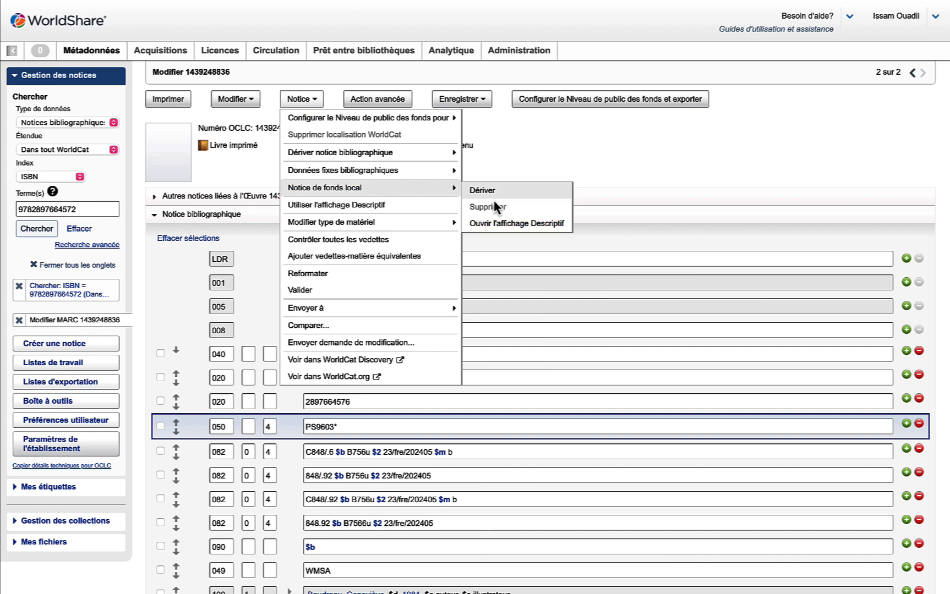
{"action": "left_click", "coordinate": [500, 223]}
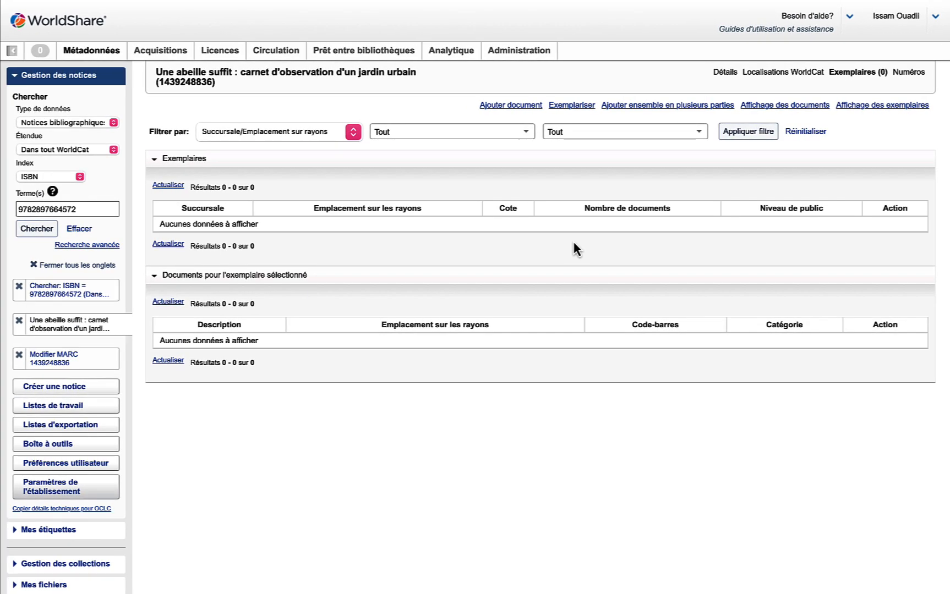
{"action": "left_click", "coordinate": [525, 105]}
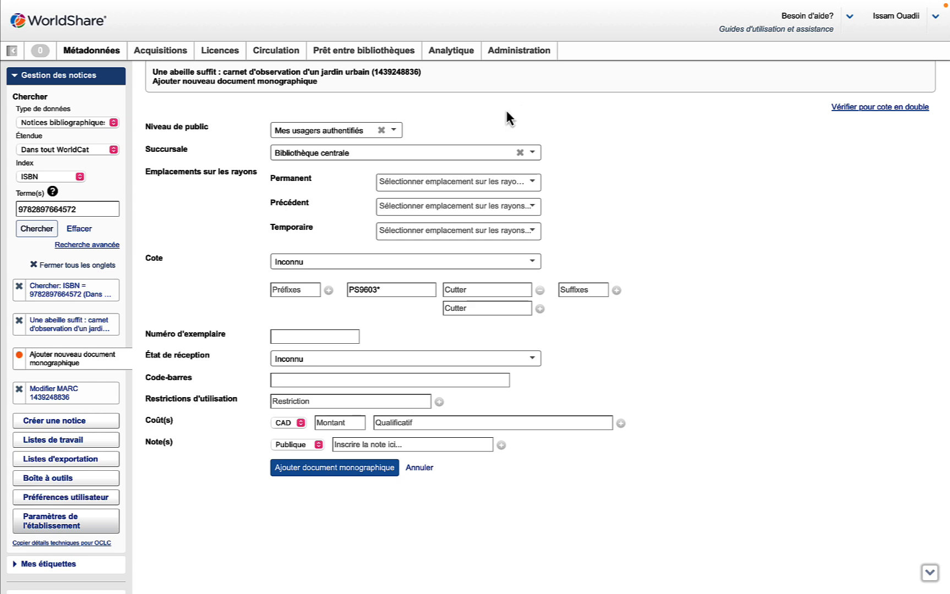
Set the audience level to Tous les usagers and, for Bibliothèque centrale, the permanent shelving location to Nouveautés.
{"action": "left_click", "coordinate": [394, 130]}
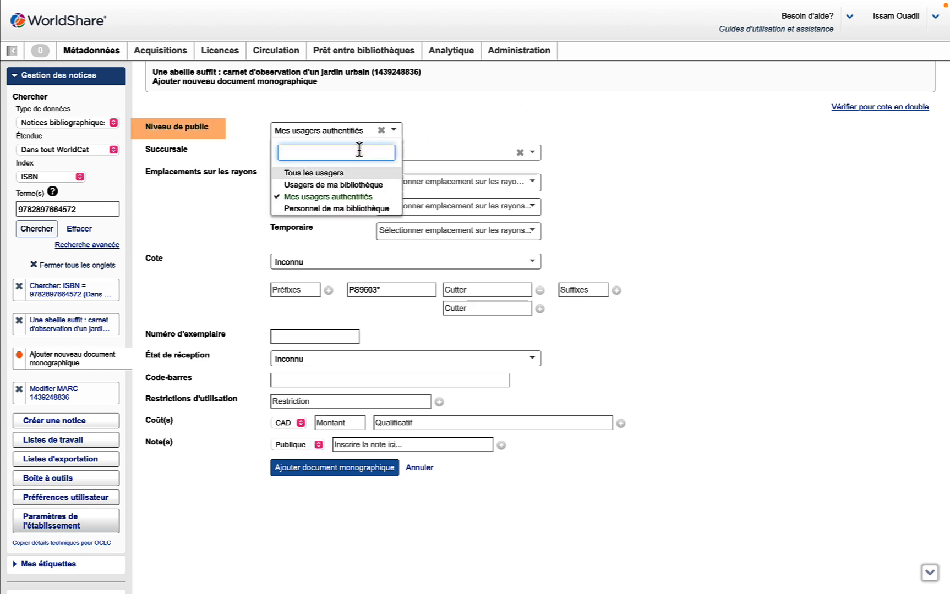
{"action": "left_click", "coordinate": [334, 174]}
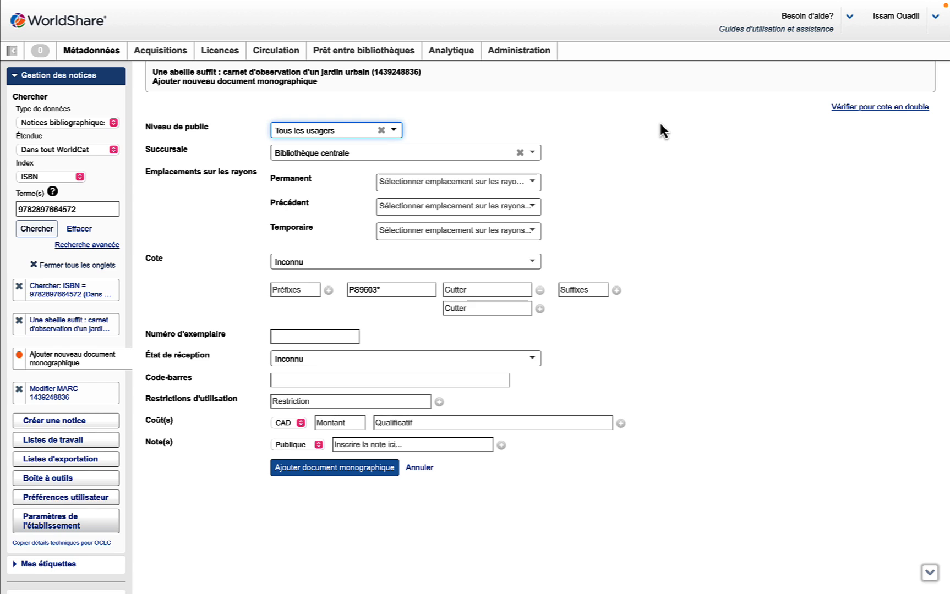
{"action": "left_click", "coordinate": [533, 153]}
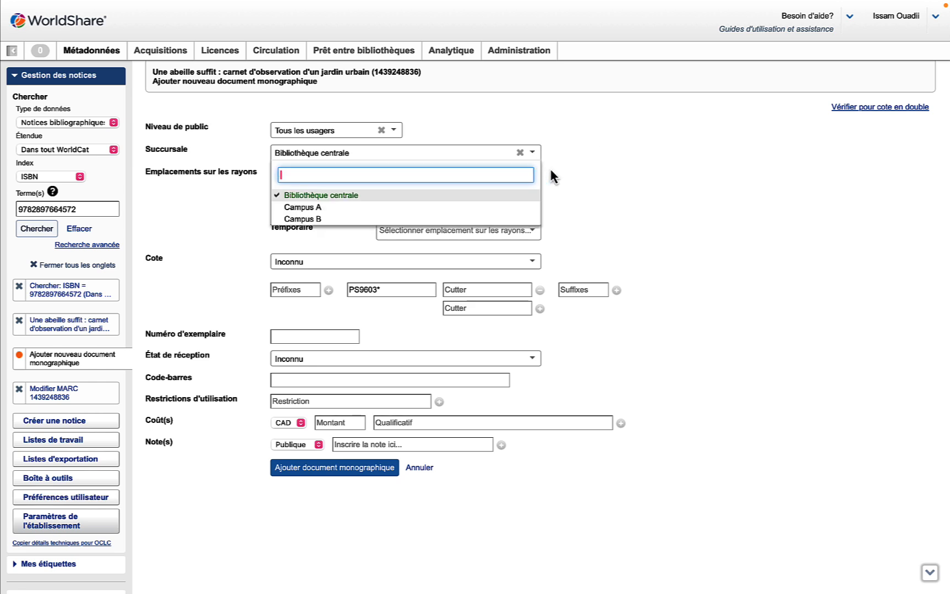
{"action": "left_click", "coordinate": [576, 184]}
{"action": "left_click", "coordinate": [533, 183]}
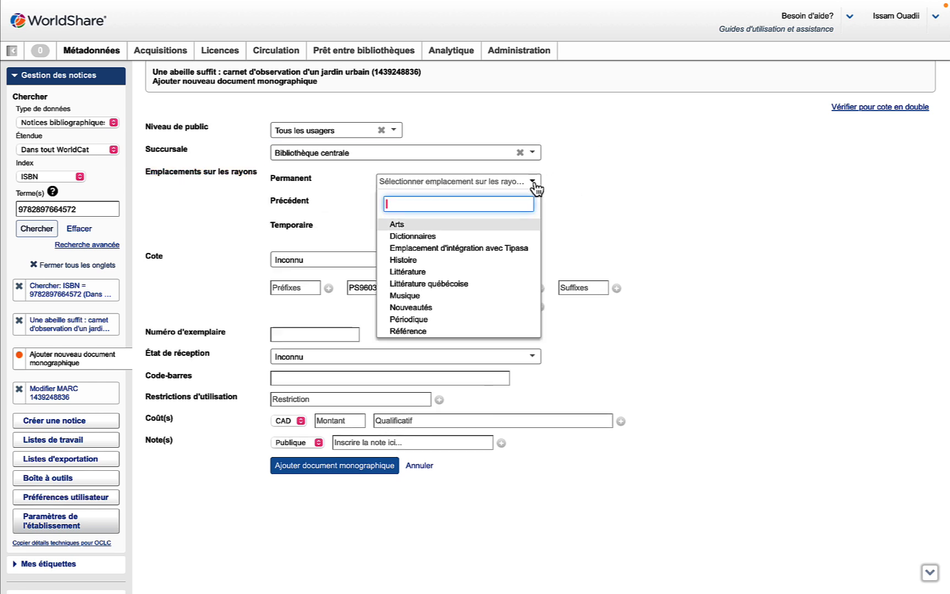
{"action": "left_click", "coordinate": [438, 309]}
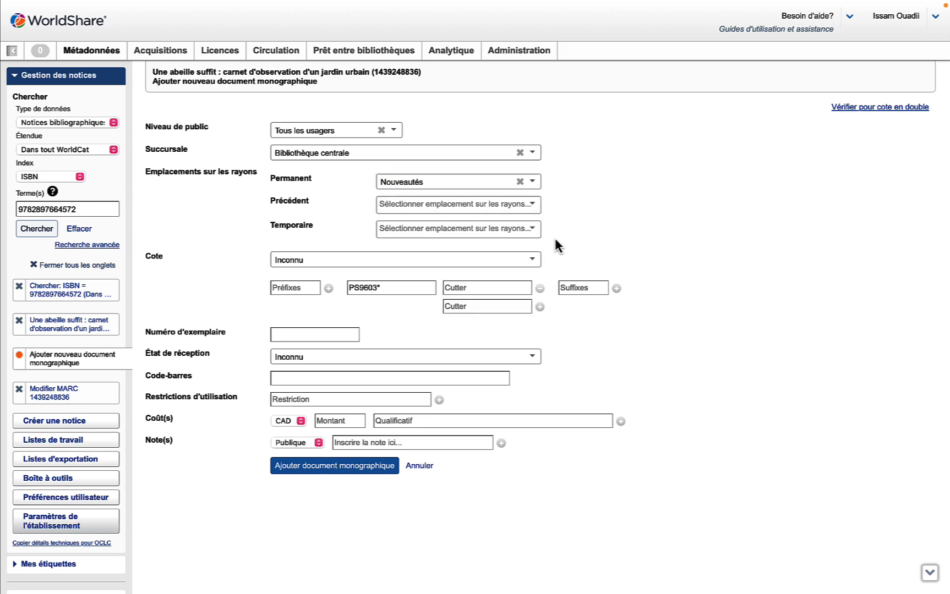
Set the call number scheme to Library of Congress and the receipt status to Reçu et complété ou interrompu.
{"action": "left_click", "coordinate": [532, 261]}
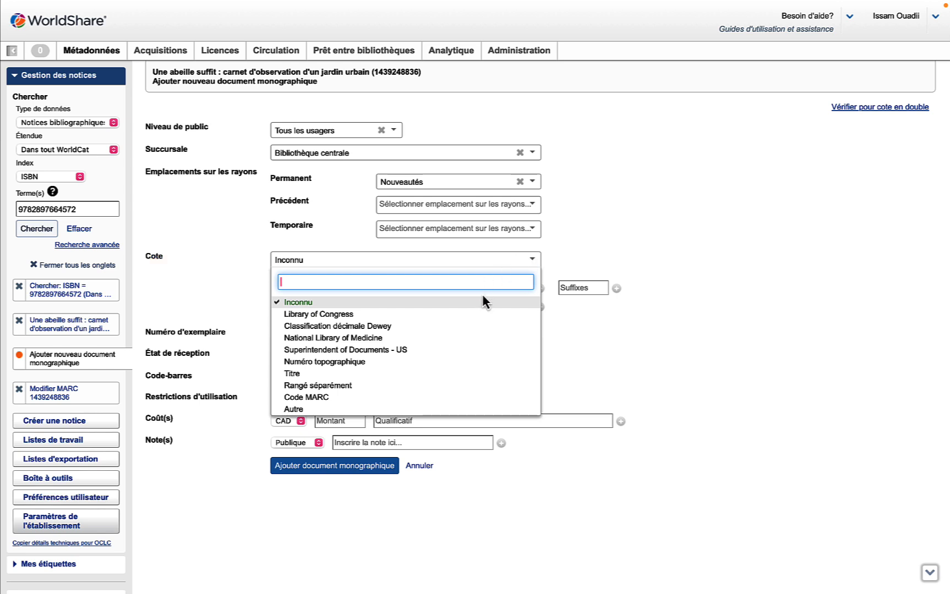
{"action": "left_click", "coordinate": [477, 314]}
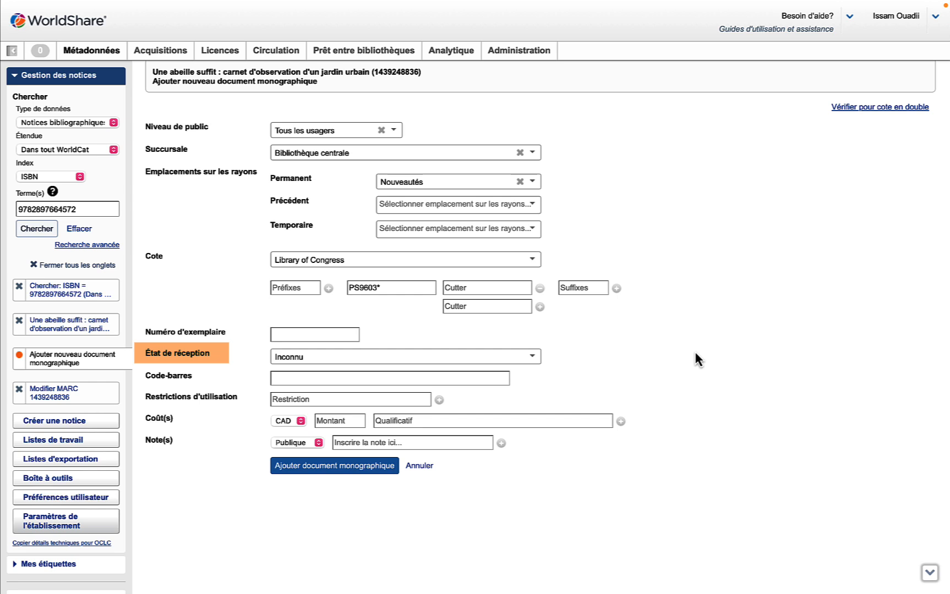
{"action": "left_click", "coordinate": [532, 359]}
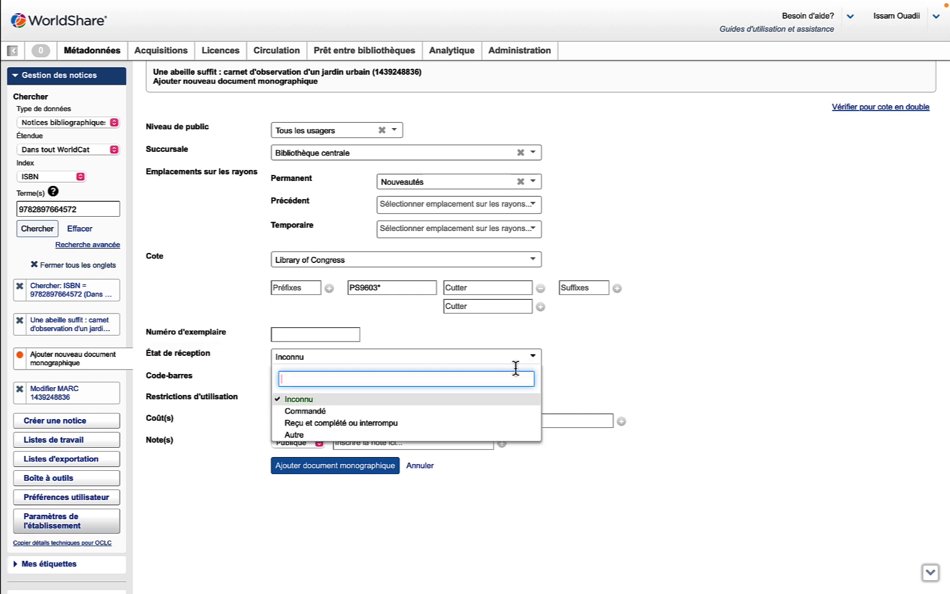
{"action": "left_click", "coordinate": [453, 423]}
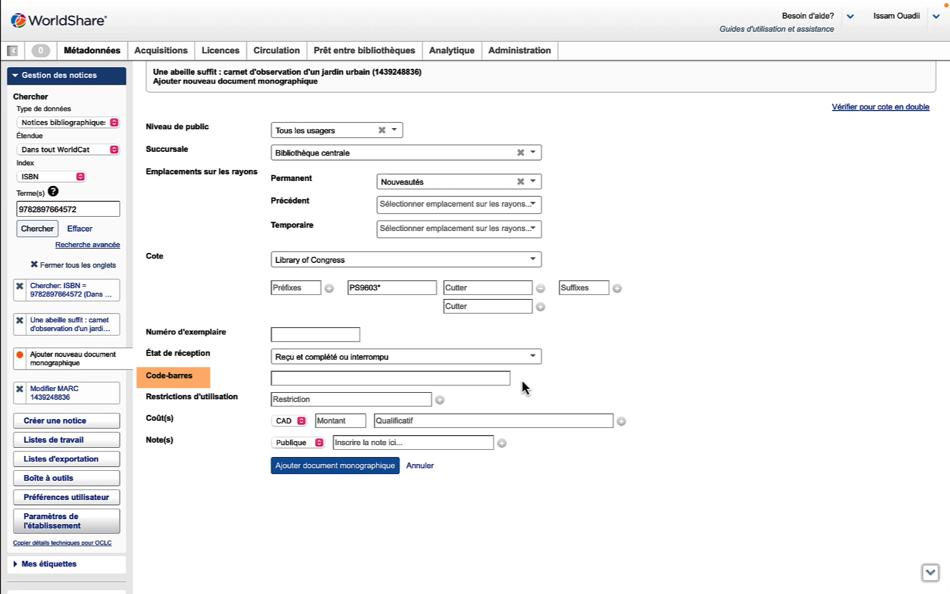
{"action": "left_click", "coordinate": [425, 380]}
{"action": "type", "text": "2345678901127"}
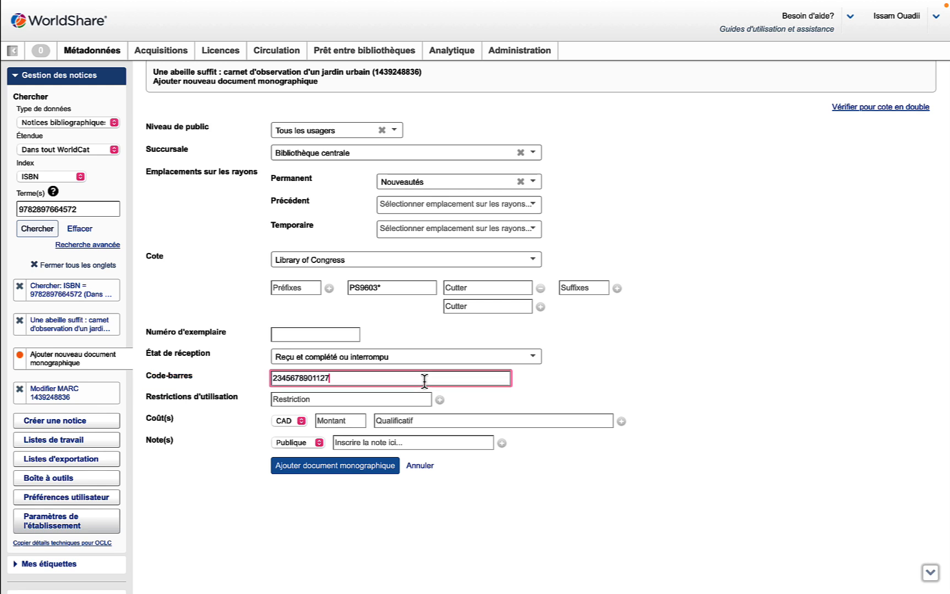
{"action": "left_click", "coordinate": [676, 384]}
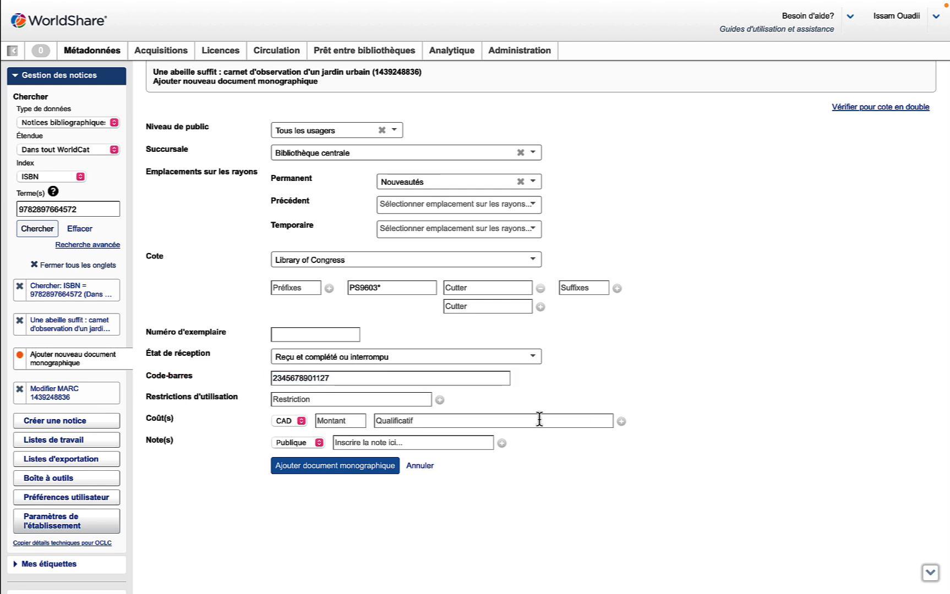
{"action": "left_click", "coordinate": [440, 401]}
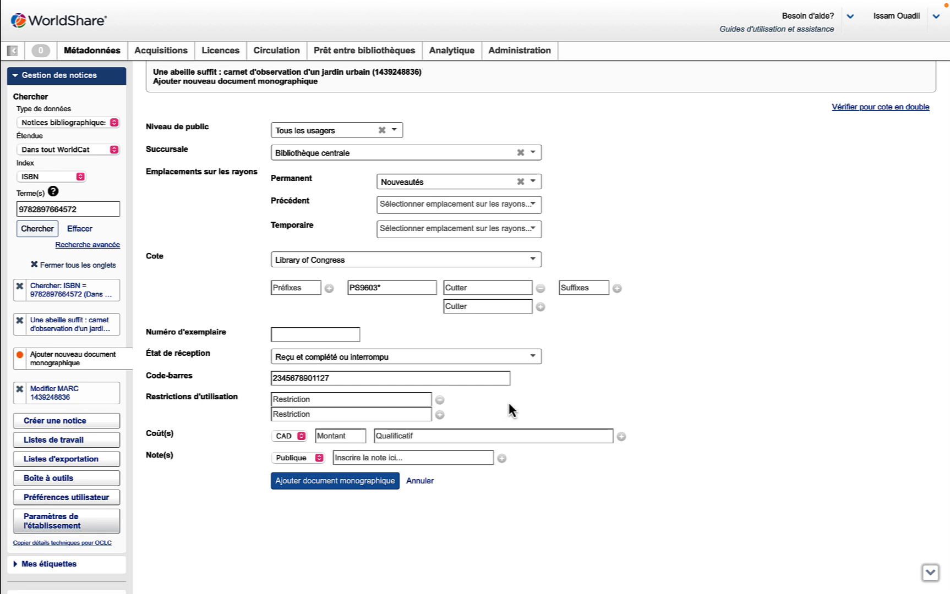
{"action": "left_click", "coordinate": [440, 400]}
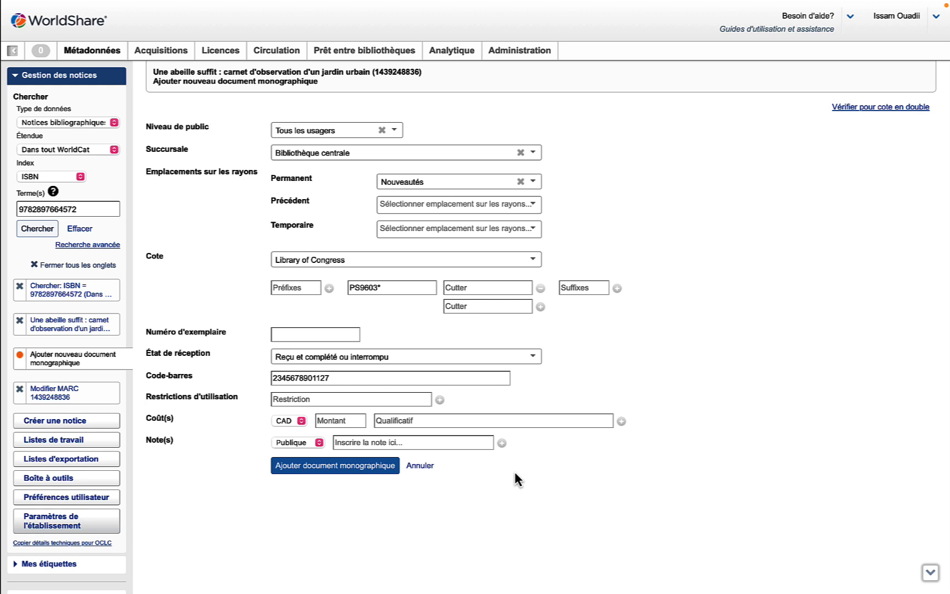
Add a second note row of type Employés and remove the original Publique note row.
{"action": "left_click", "coordinate": [502, 443]}
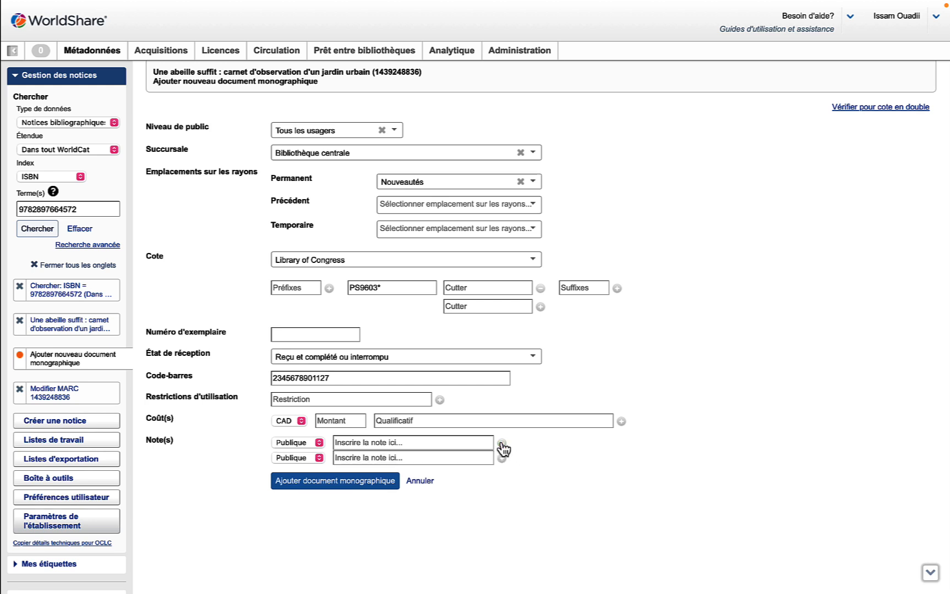
{"action": "left_click", "coordinate": [319, 457]}
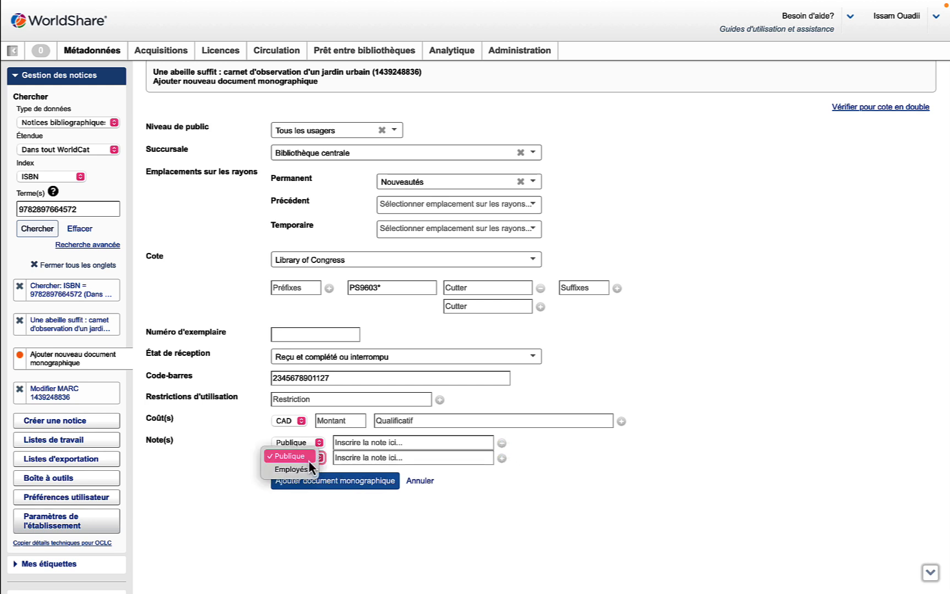
{"action": "left_click", "coordinate": [304, 468]}
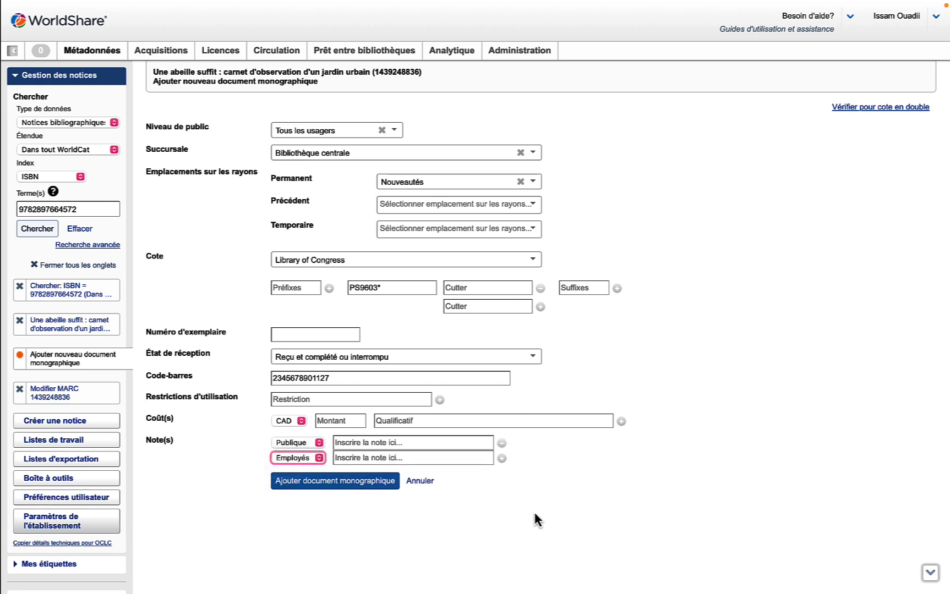
{"action": "left_click", "coordinate": [501, 444]}
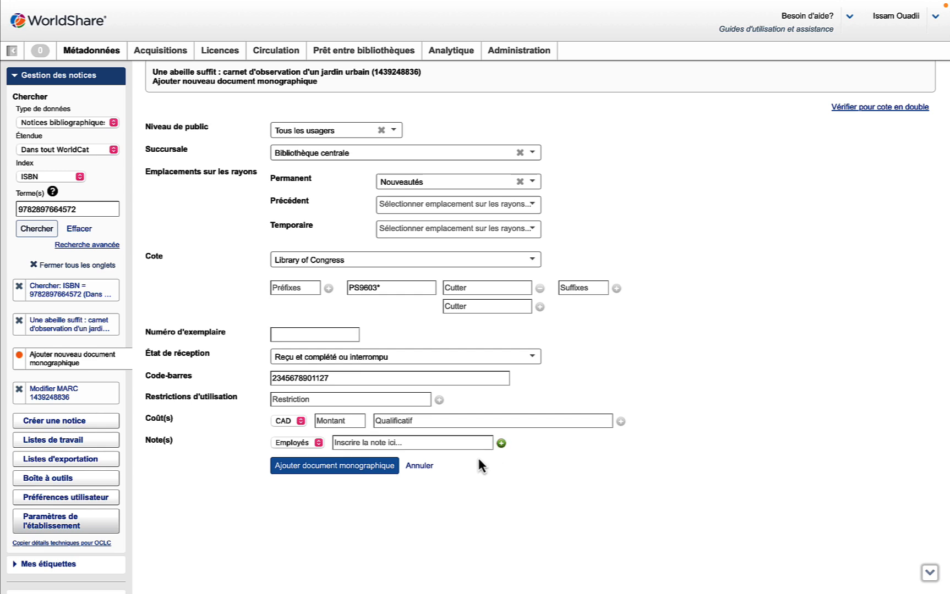
Save the new monographic document and check its call number for duplicates.
{"action": "left_click", "coordinate": [341, 469]}
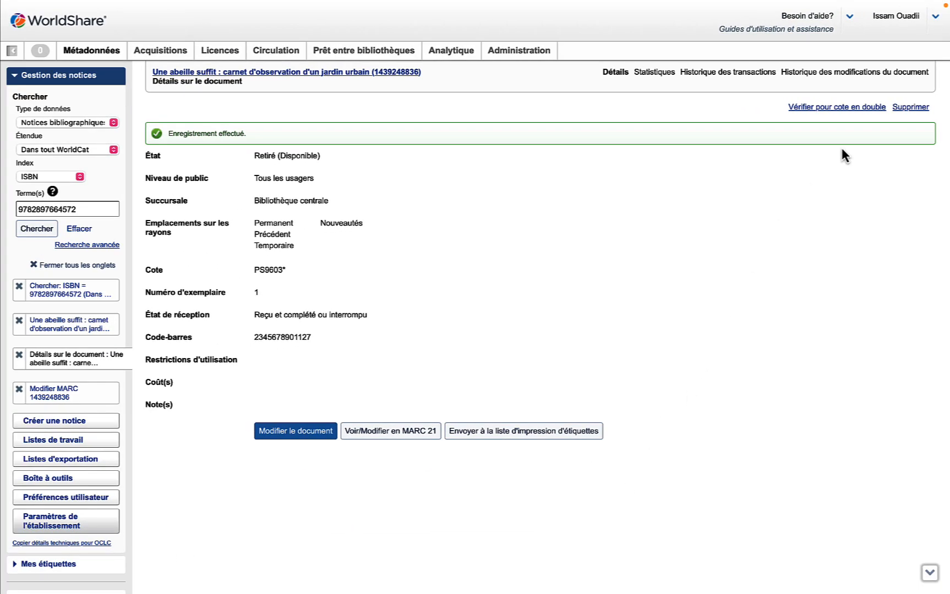
{"action": "left_click", "coordinate": [830, 110]}
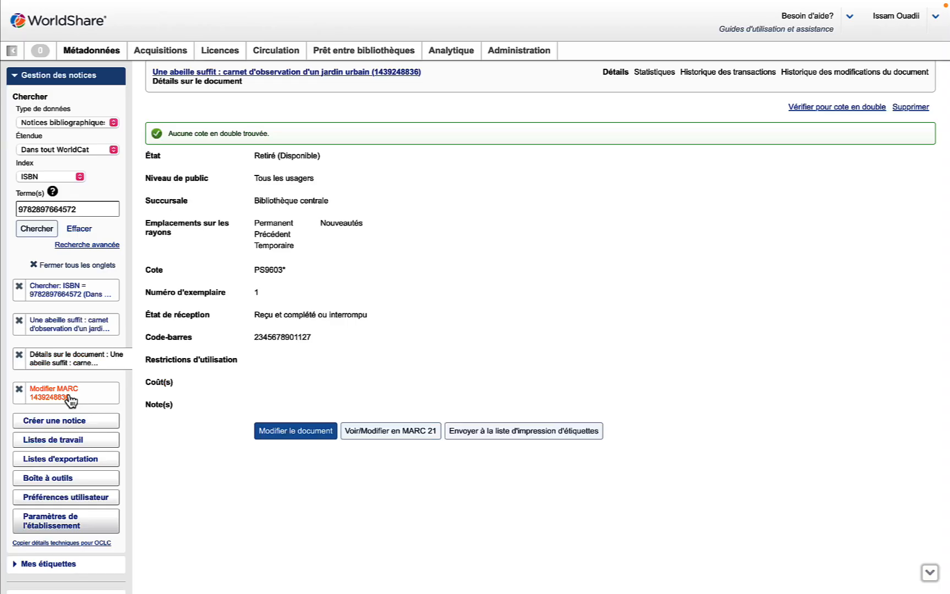
{"action": "left_click", "coordinate": [69, 397]}
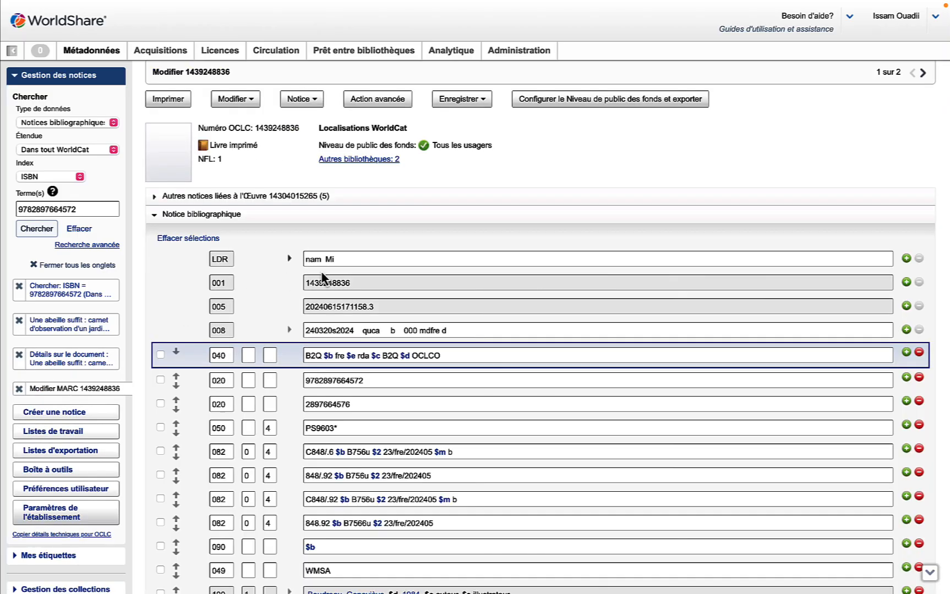
{"action": "left_click", "coordinate": [307, 101]}
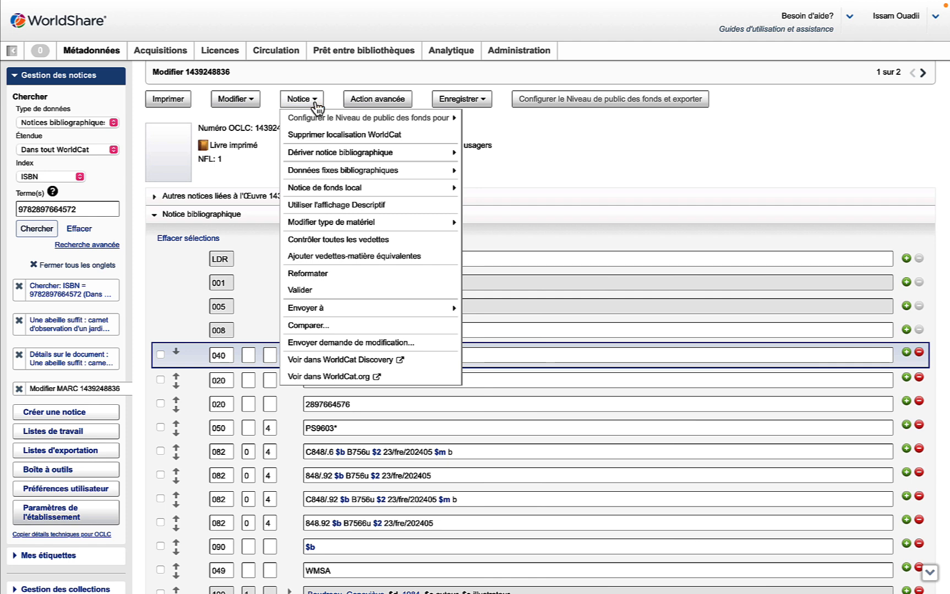
{"action": "left_click", "coordinate": [349, 361]}
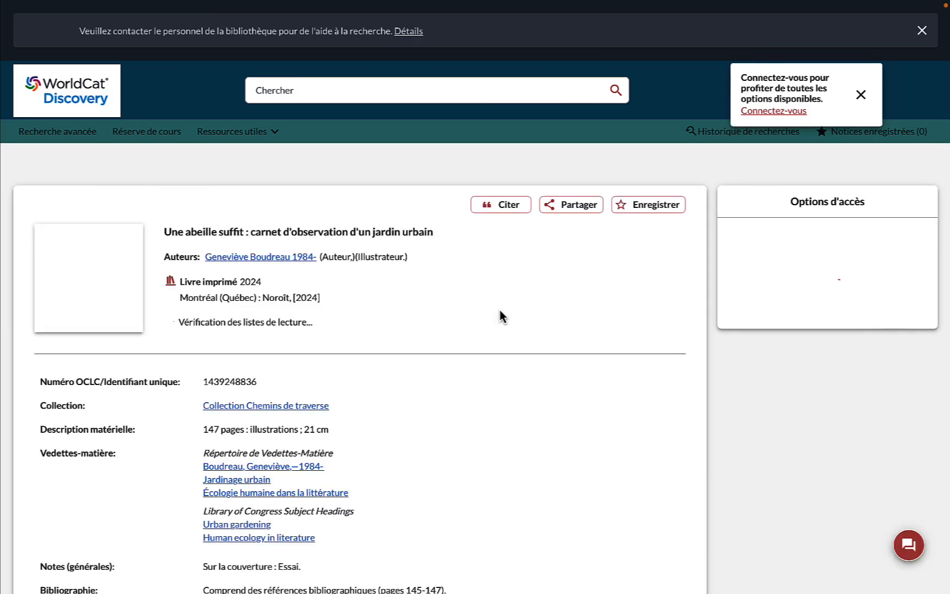
{"action": "scroll", "coordinate": [445, 371], "scroll_direction": "down", "scroll_amount": 8}
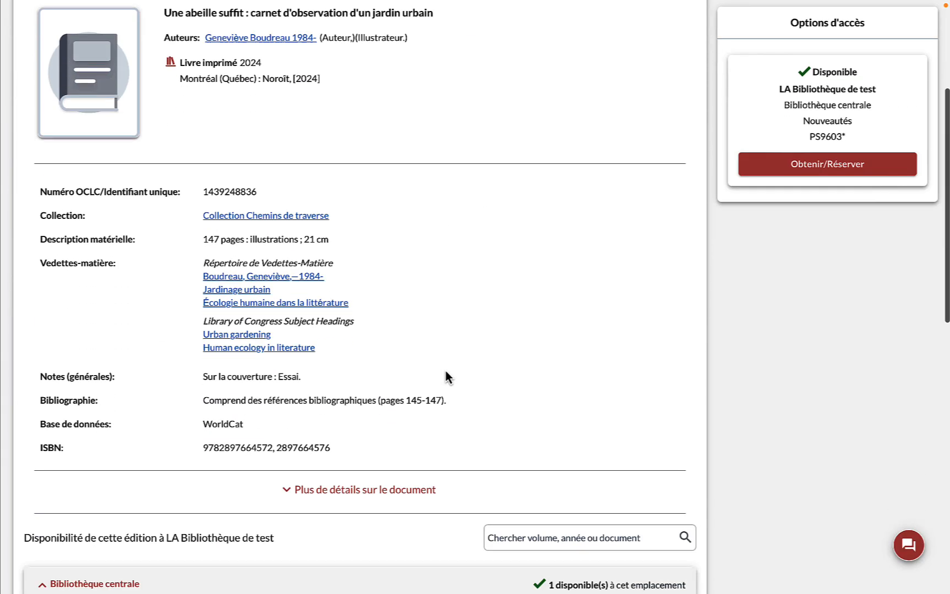
{"action": "scroll", "coordinate": [445, 371], "scroll_direction": "down", "scroll_amount": 2}
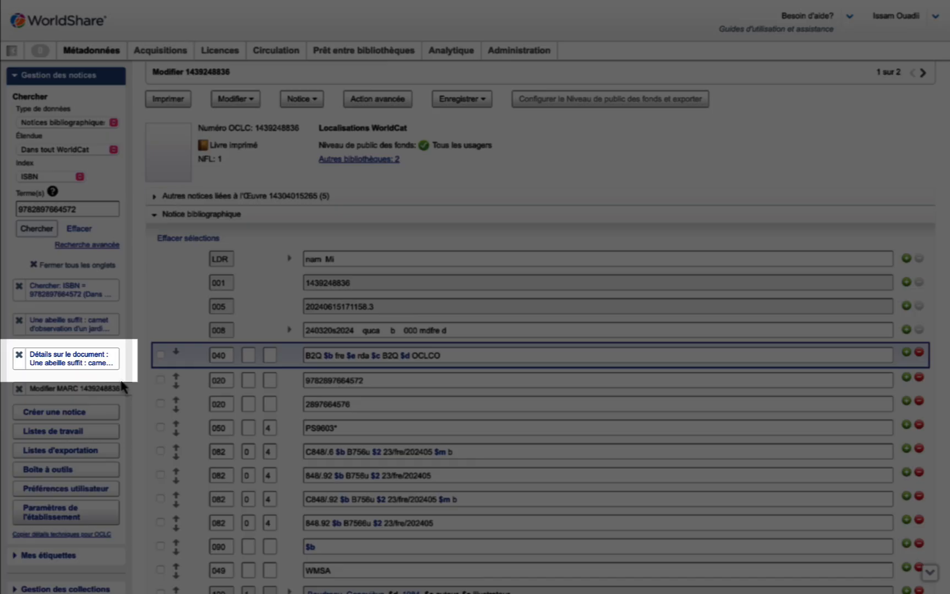
Return to the saved document's details and open the item list for its title.
{"action": "left_click", "coordinate": [96, 368]}
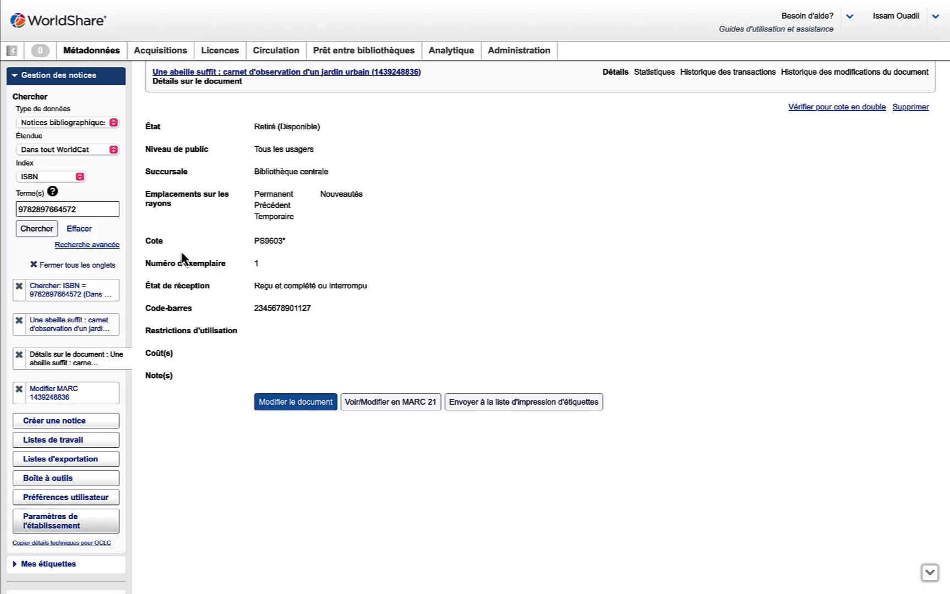
{"action": "left_click", "coordinate": [311, 77]}
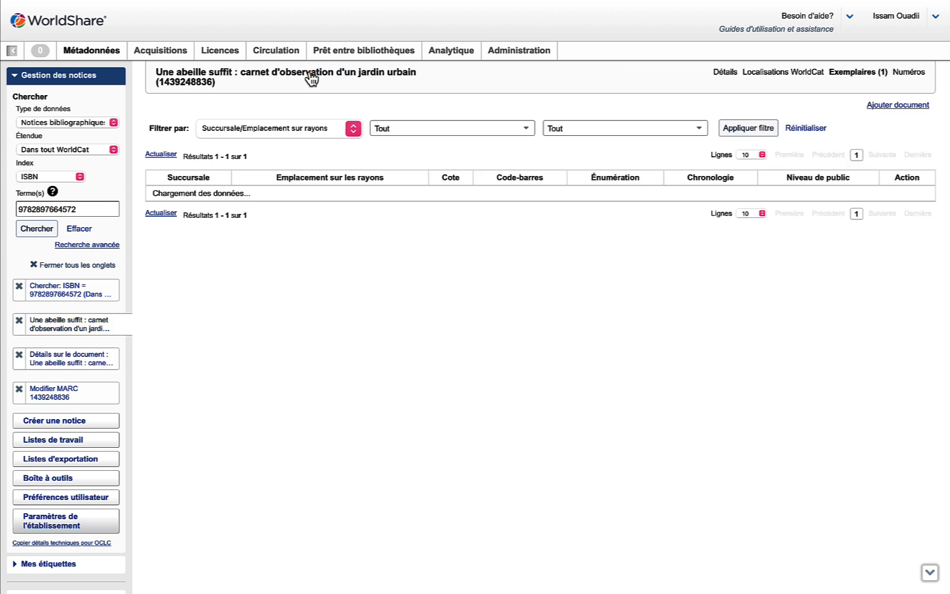